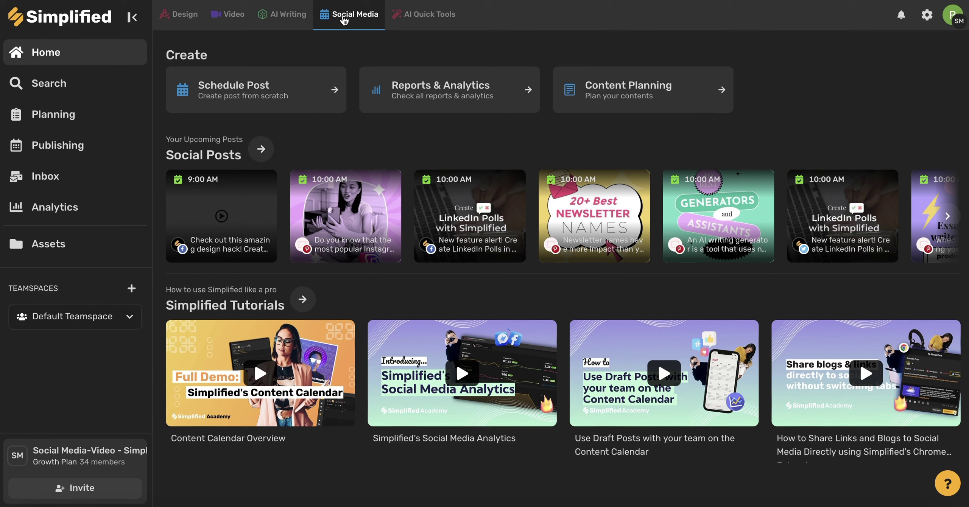
Step: Open the social media publishing calendar and start a new YouTube video post on March 30, 2023
left_click(340, 45)
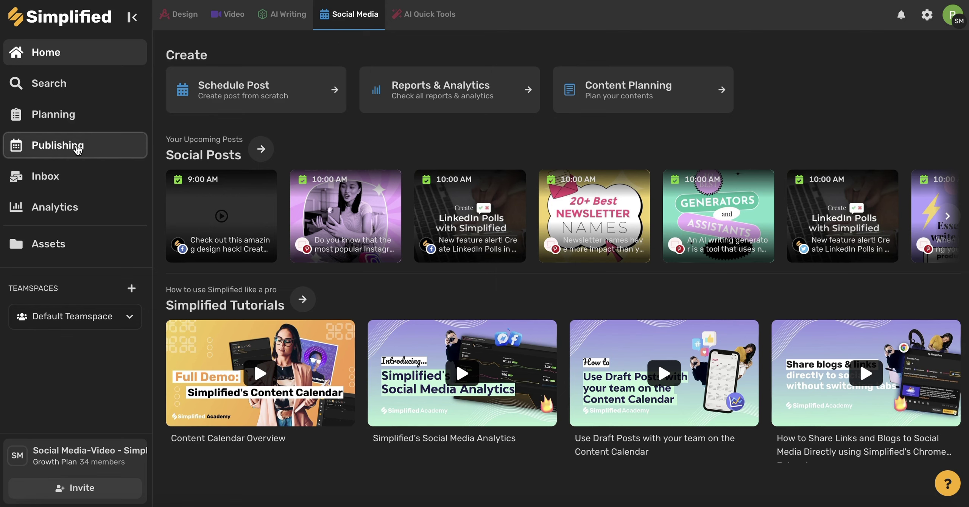
left_click(60, 149)
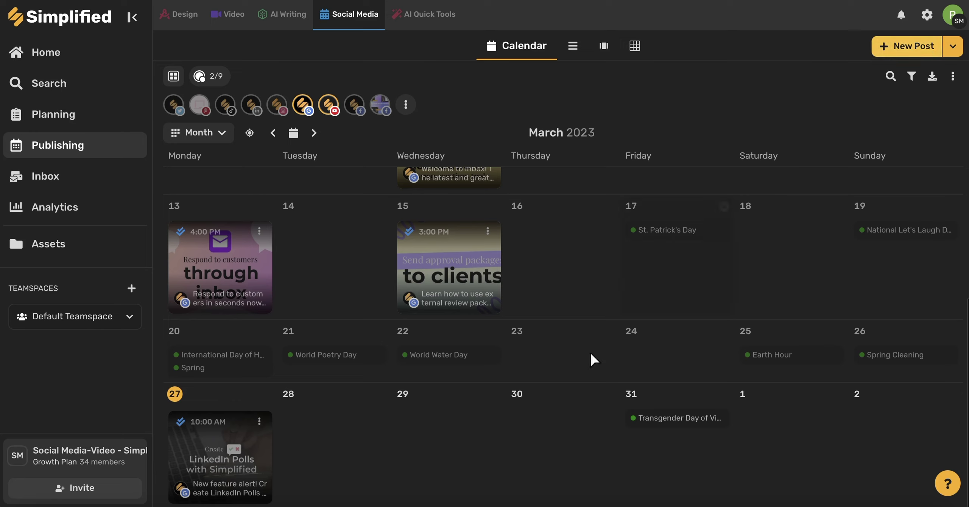
mouse_move(542, 446)
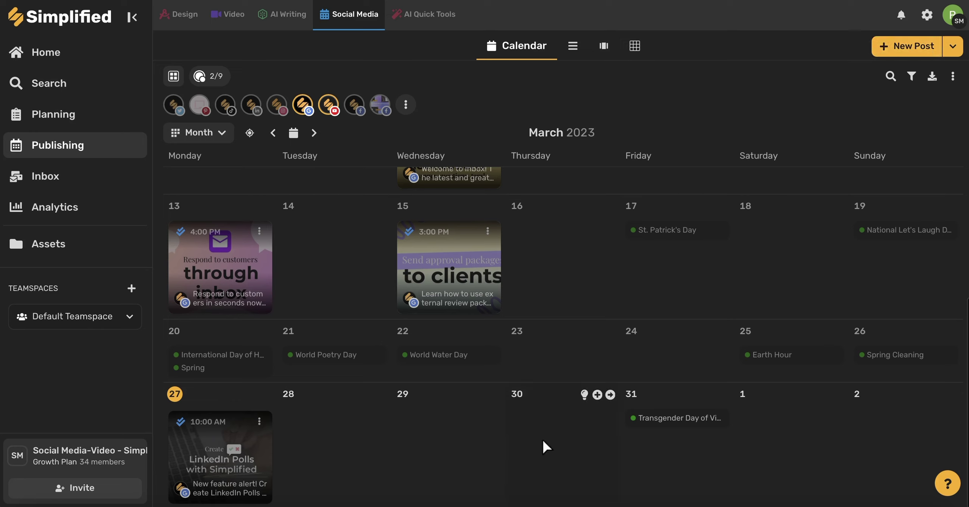
left_click(597, 395)
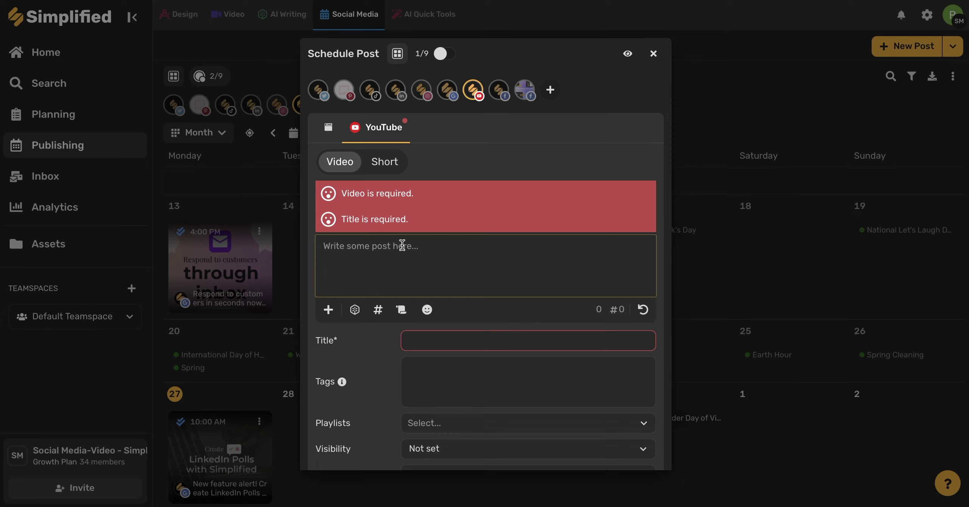
Step: Generate AI photo captions about "spring sale for marketing course" and put the one starting "Haven't registered for your Marketing course yet?" in the post
left_click(355, 310)
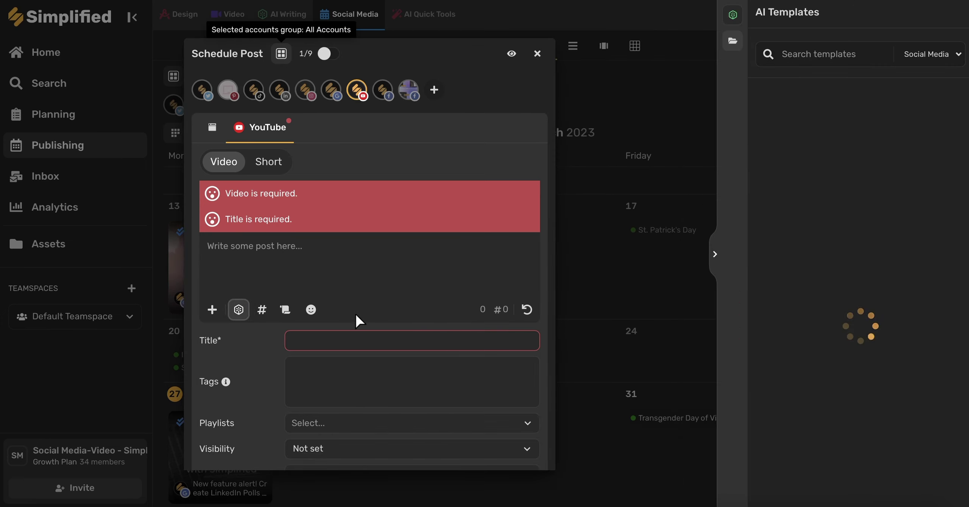
type("c")
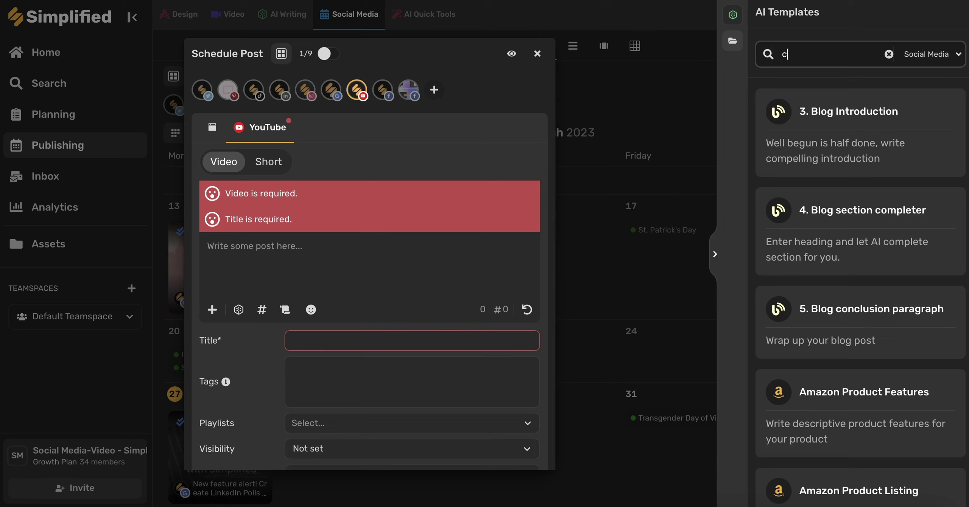
type("aption")
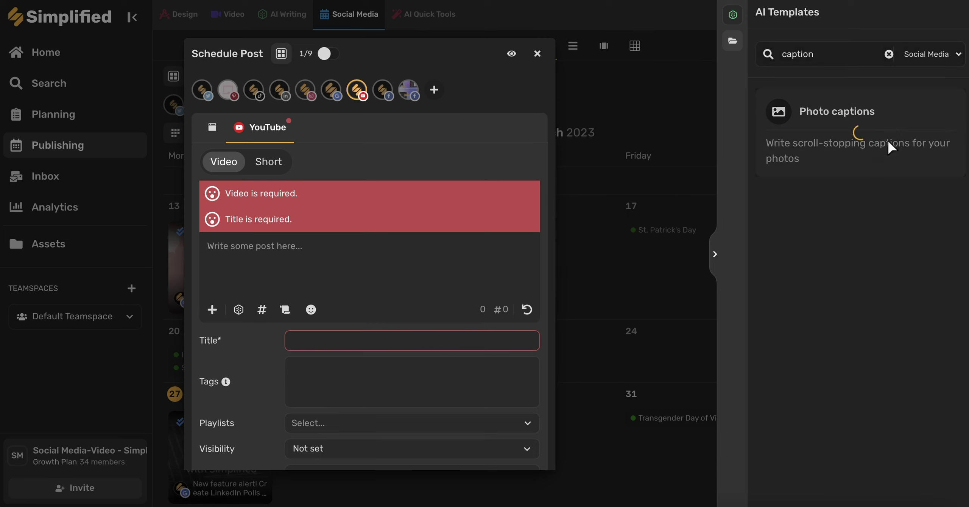
left_click(859, 134)
left_click(836, 228)
type("spring sale for marketing course")
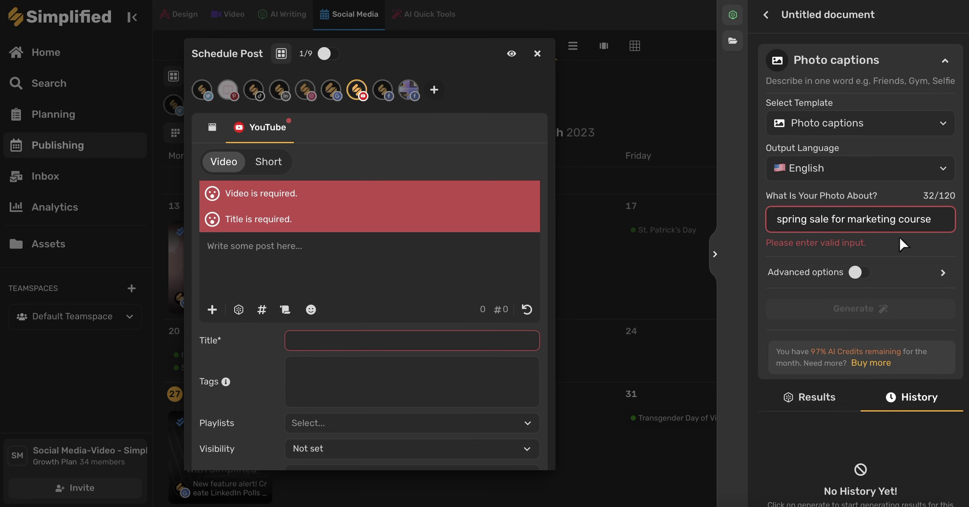
left_click(875, 287)
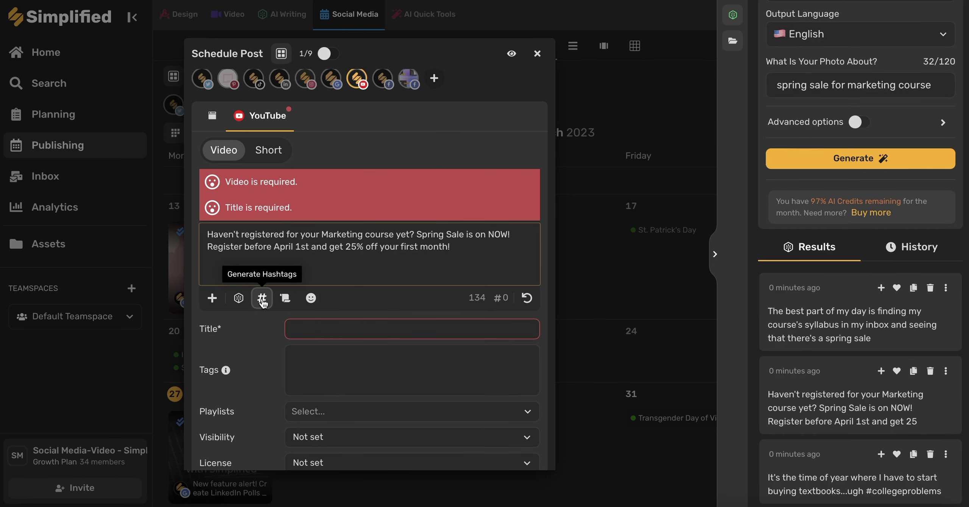
Step: Generate hashtags for the caption and title the video "Sneak peak! Marketing course for small businesses"
left_click(263, 300)
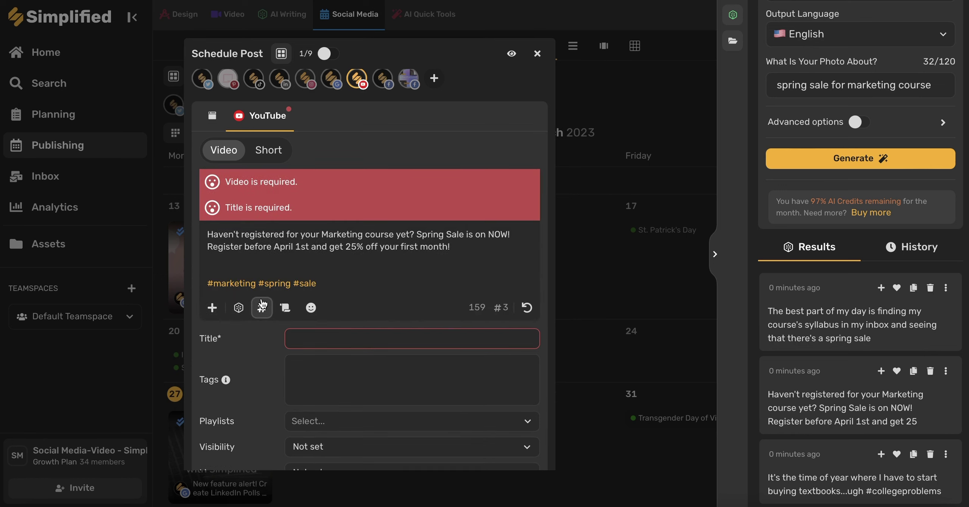
left_click(346, 338)
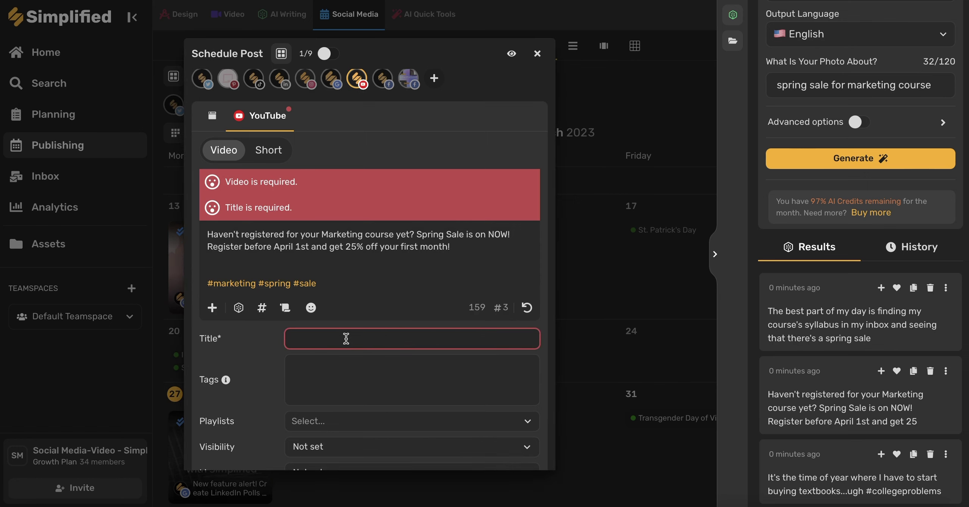
type("Sneak peak! Marketing course for small businesses")
Step: Generate tags with the YouTube Video Tags template for "spring sale for marketing course" and copy them into the post's Tags
left_click(355, 363)
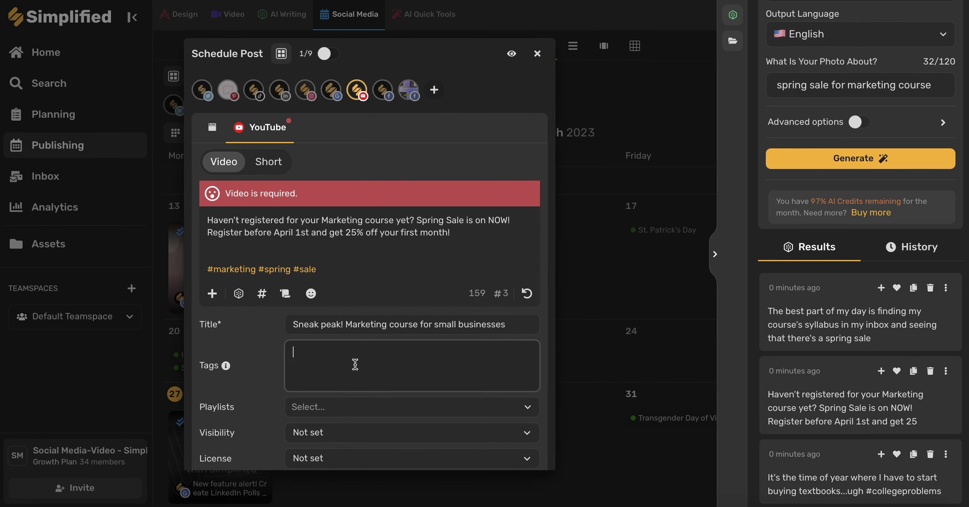
scroll(772, 163, "up", 2)
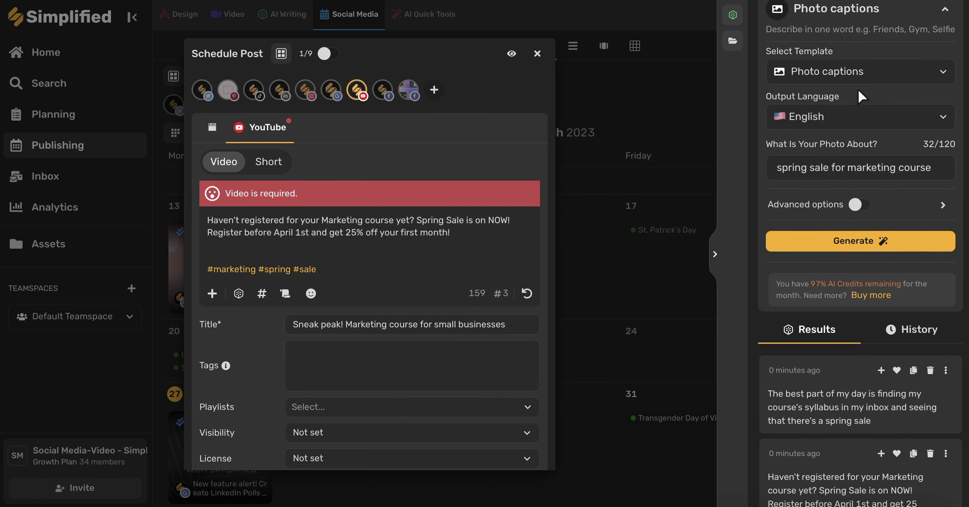
left_click(844, 72)
type("youtube")
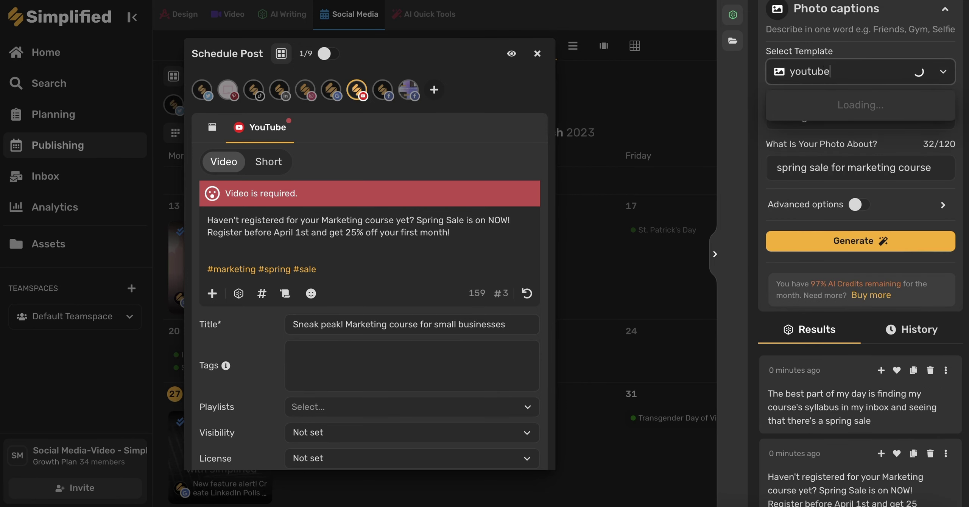
left_click(828, 233)
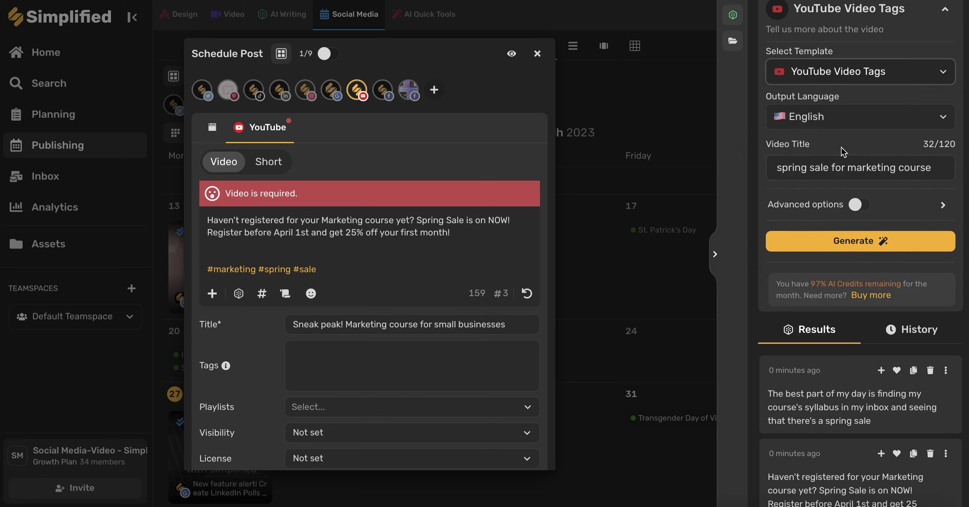
left_click(819, 244)
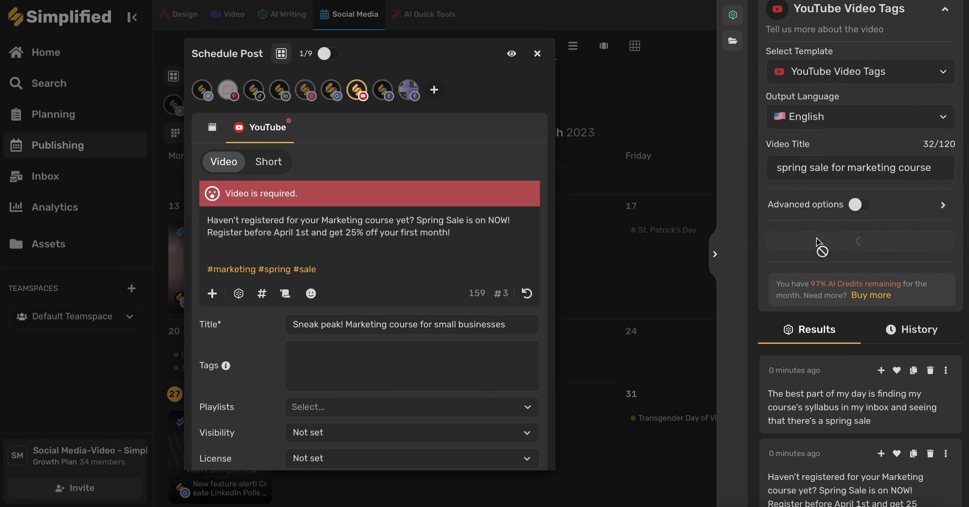
left_click(910, 377)
left_click(323, 366)
key("ctrl+v")
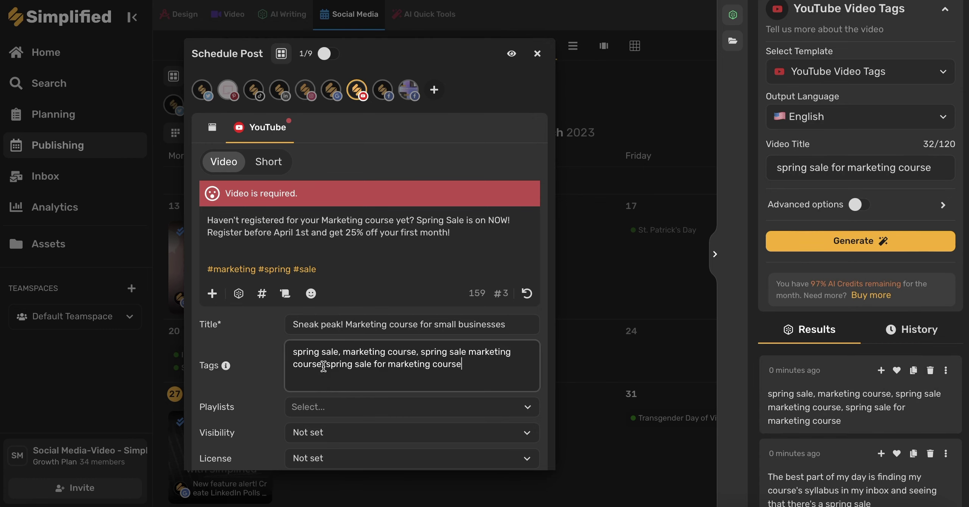
Step: Add the video to the "Courses: 101 Marketing" playlist and set its visibility to Public
scroll(323, 366, "down", 2)
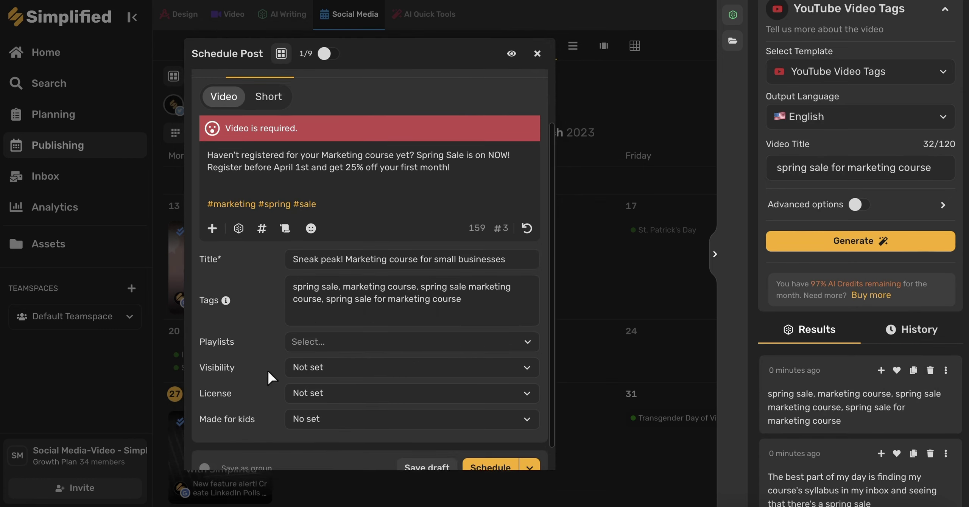
left_click(530, 341)
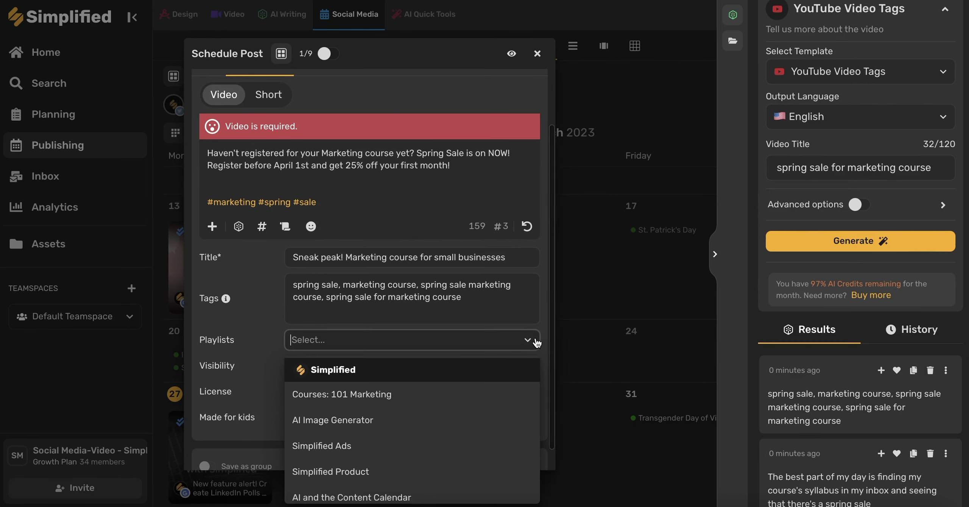
left_click(356, 403)
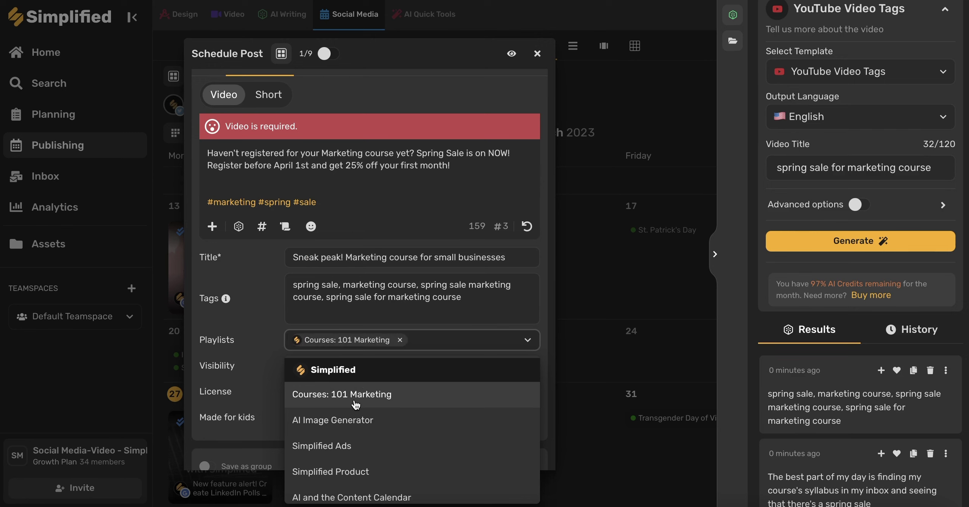
left_click(267, 388)
left_click(325, 366)
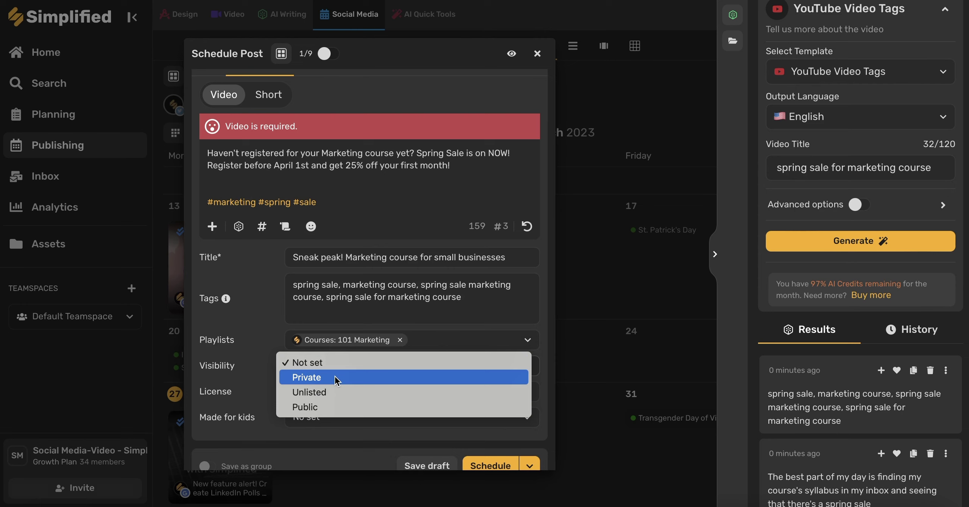
left_click(324, 406)
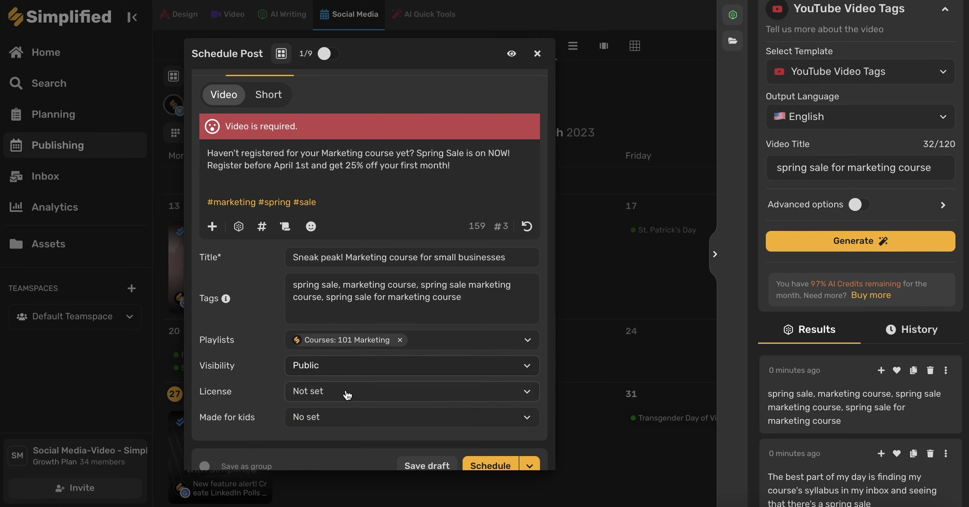
Step: Set the license to Standard YouTube License and mark the video as not made for kids
left_click(348, 394)
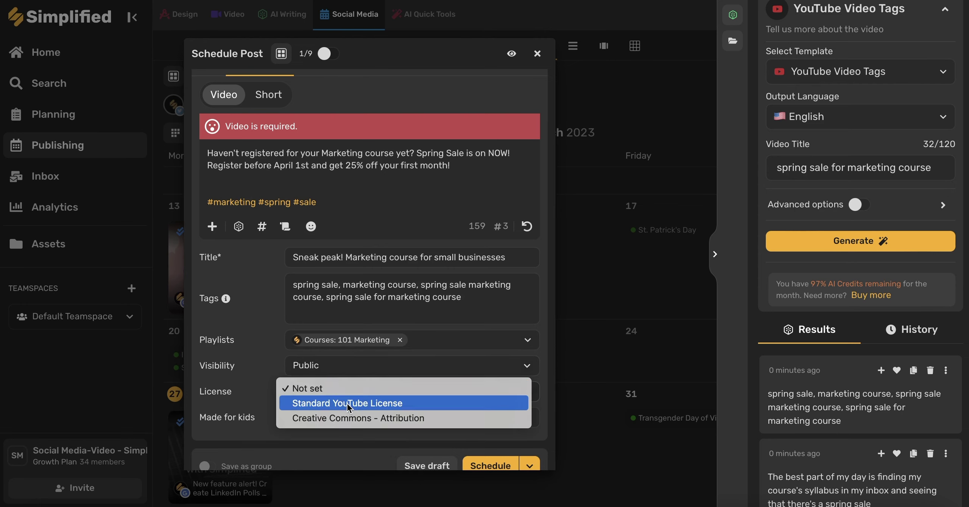
left_click(348, 403)
left_click(322, 417)
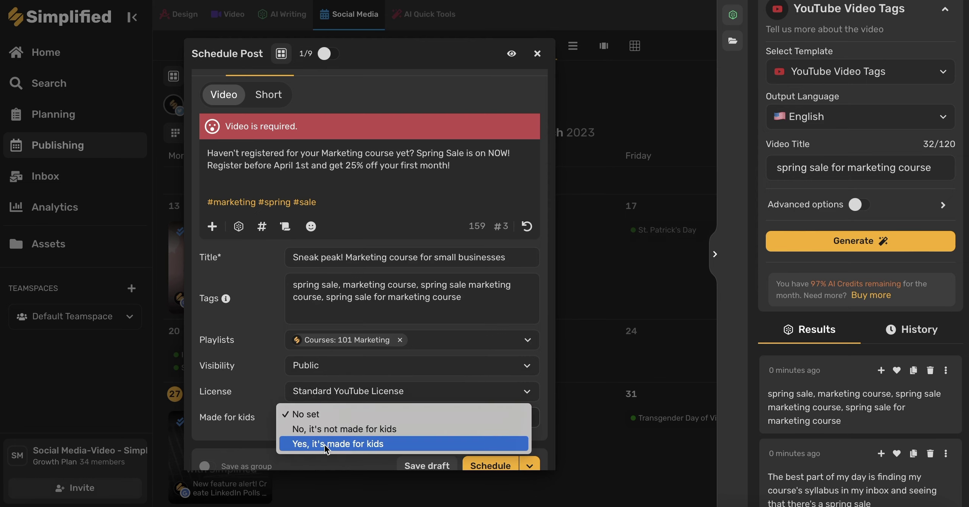
left_click(343, 428)
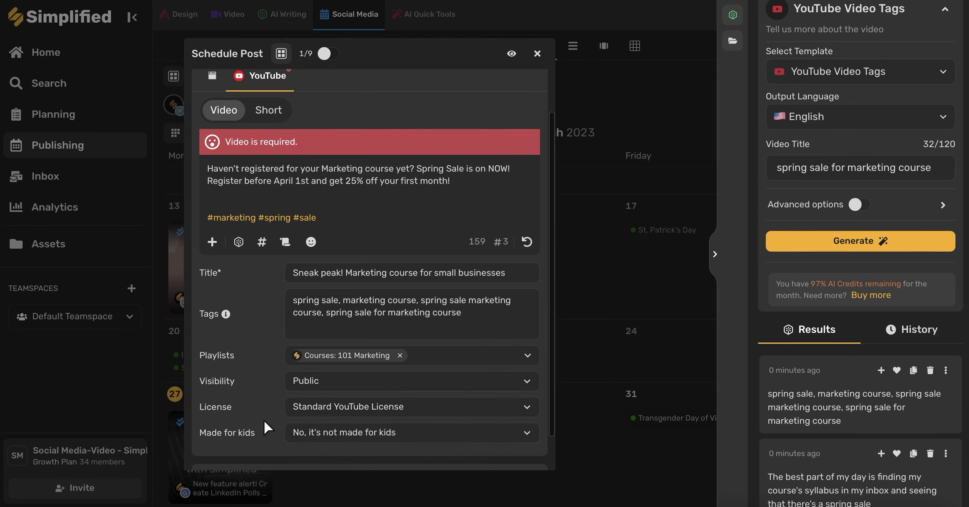
Step: Import the "Proven Steps to Quickly Grow Your LinkedIn Network" project from the media library into the post as Video
left_click(212, 243)
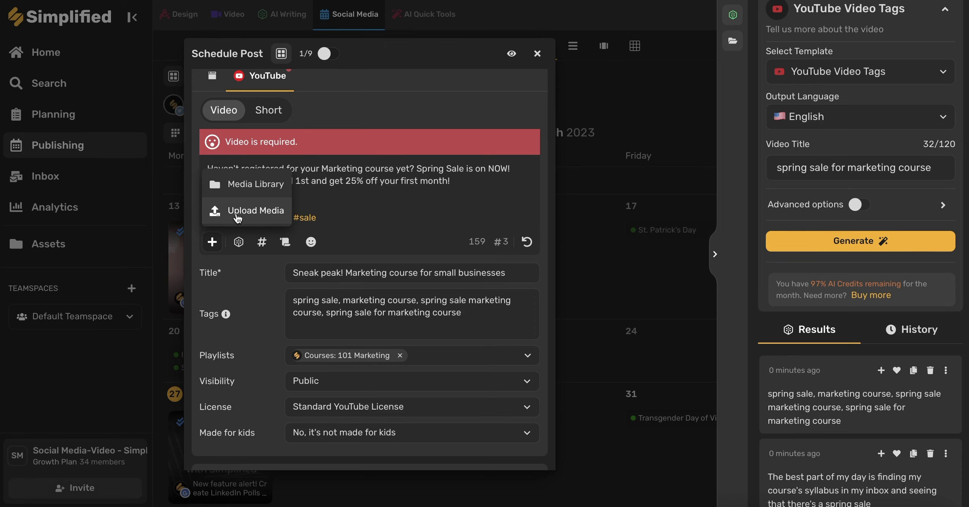
left_click(242, 182)
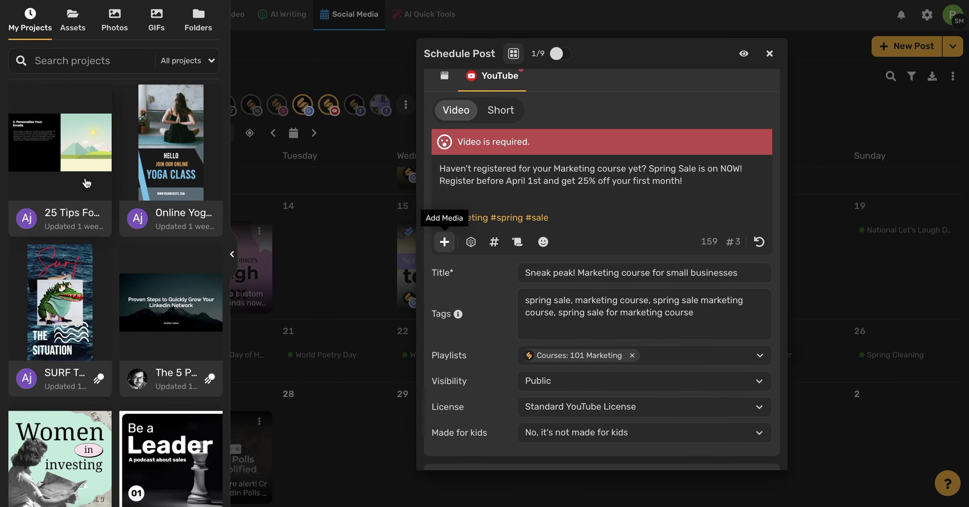
scroll(86, 184, "down", 1)
left_click(87, 166)
left_click(435, 104)
left_click(461, 151)
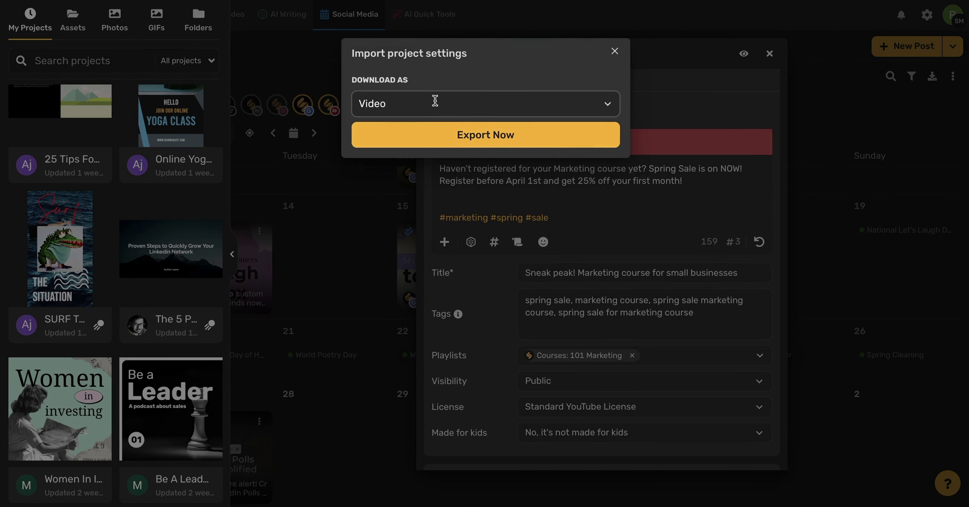
left_click(486, 141)
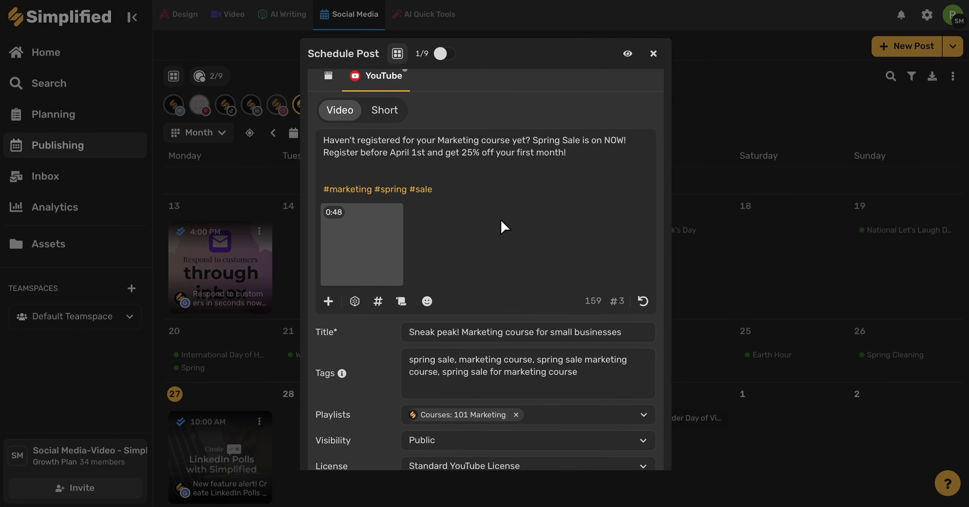
Step: Check the custom image option for the video cover, and save the early frame showing the title slide as the thumbnail
mouse_move(367, 250)
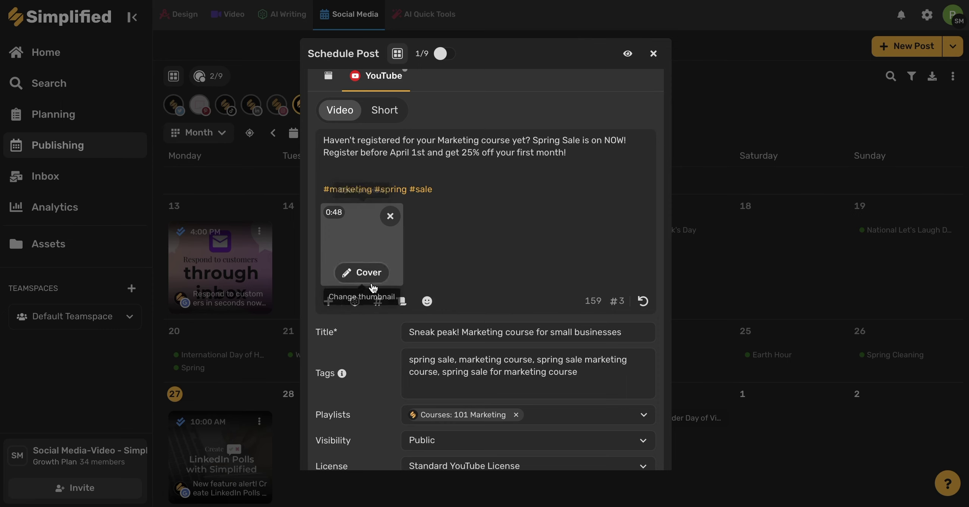
left_click(358, 273)
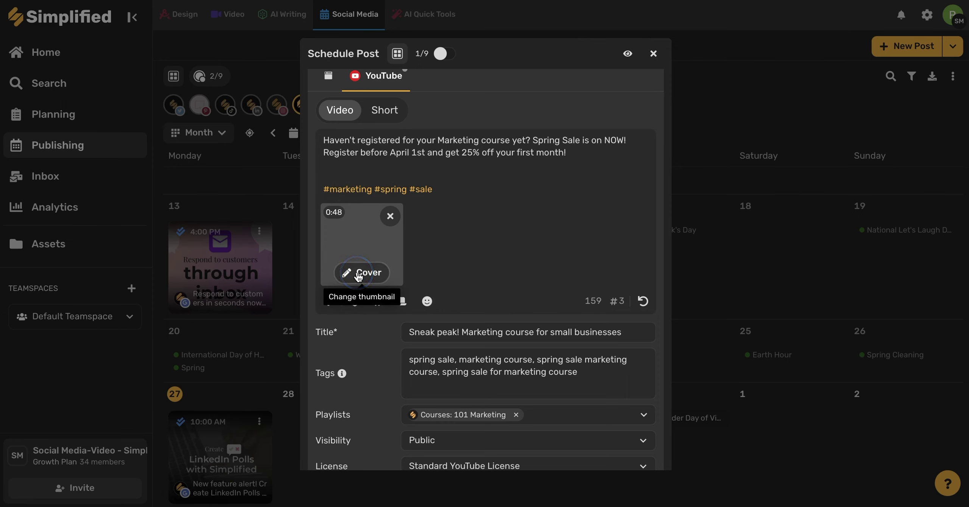
left_click_drag(362, 393, 368, 393)
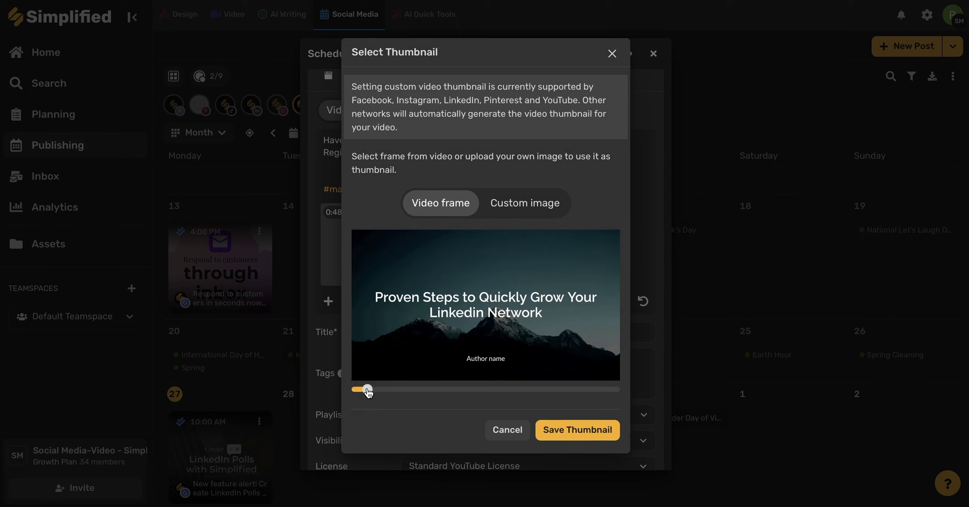
left_click(524, 207)
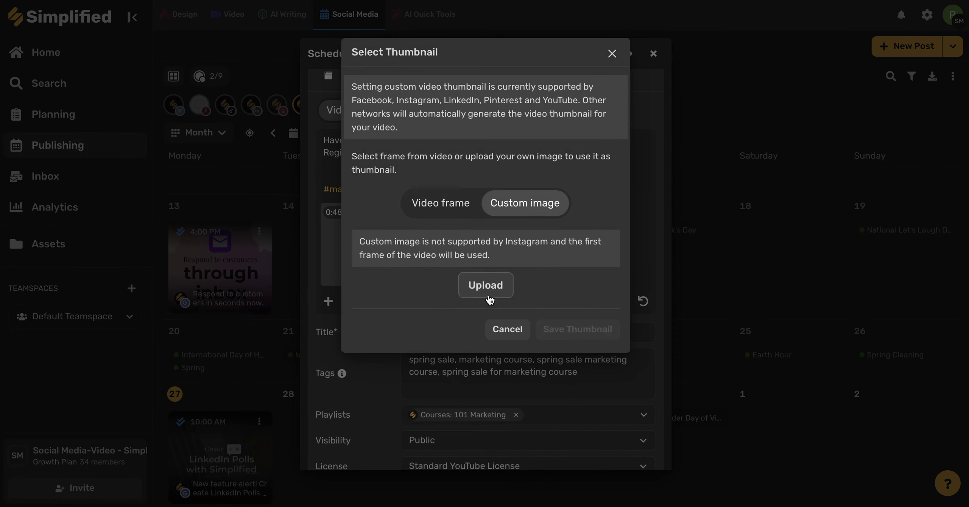
left_click(454, 214)
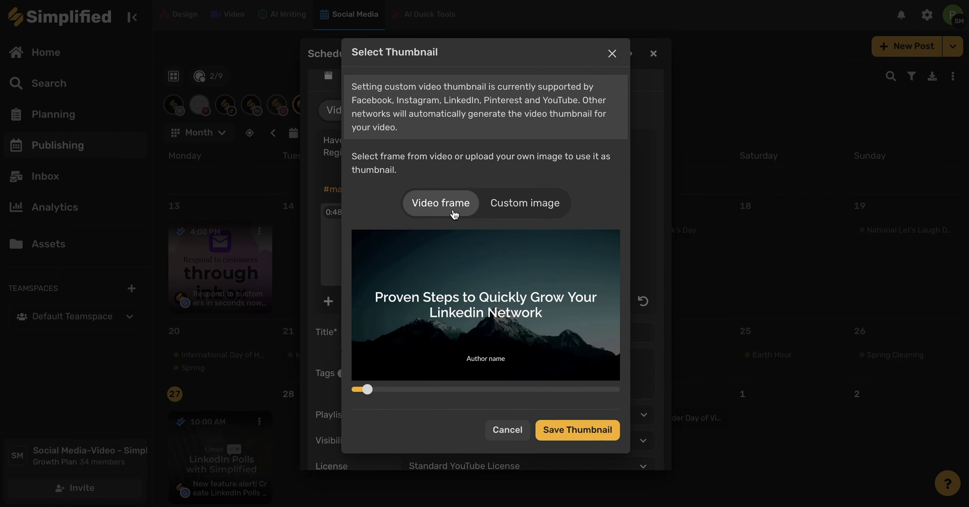
left_click(576, 434)
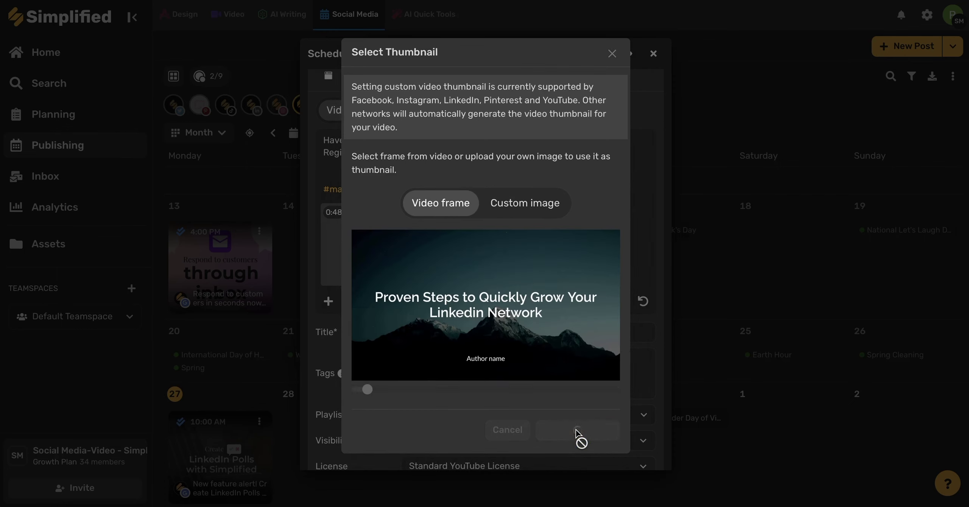
Step: Schedule the YouTube post for publication on March 30, 2023 at 12:00 AM in the Los Angeles timezone
scroll(567, 282, "down", 4)
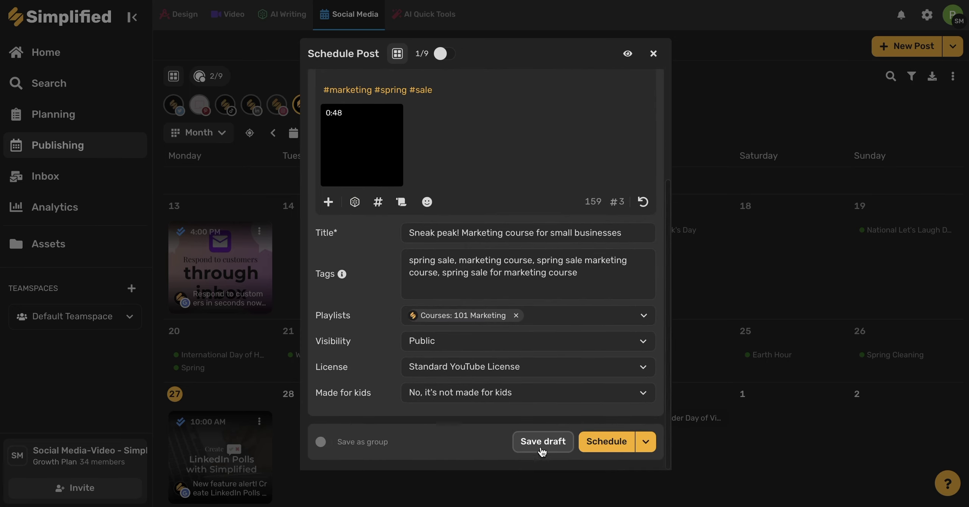
left_click(614, 444)
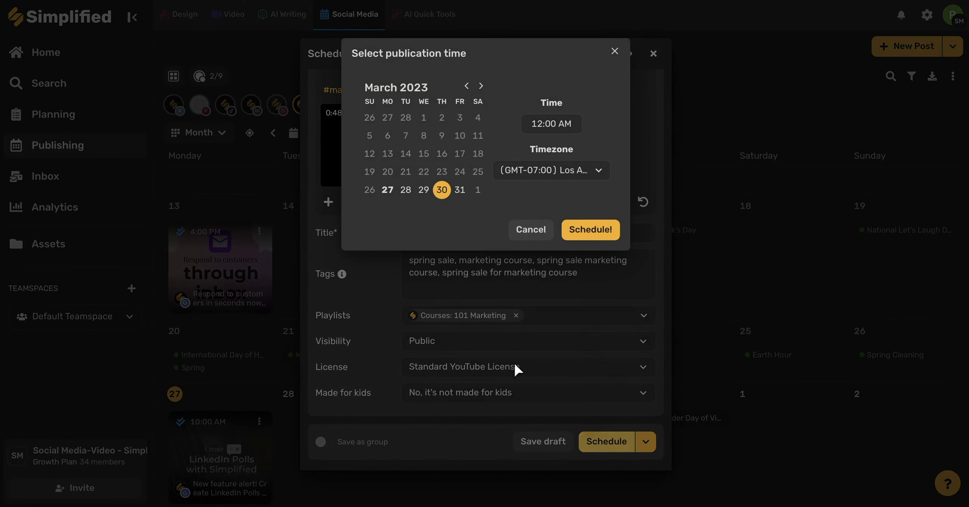
left_click(542, 125)
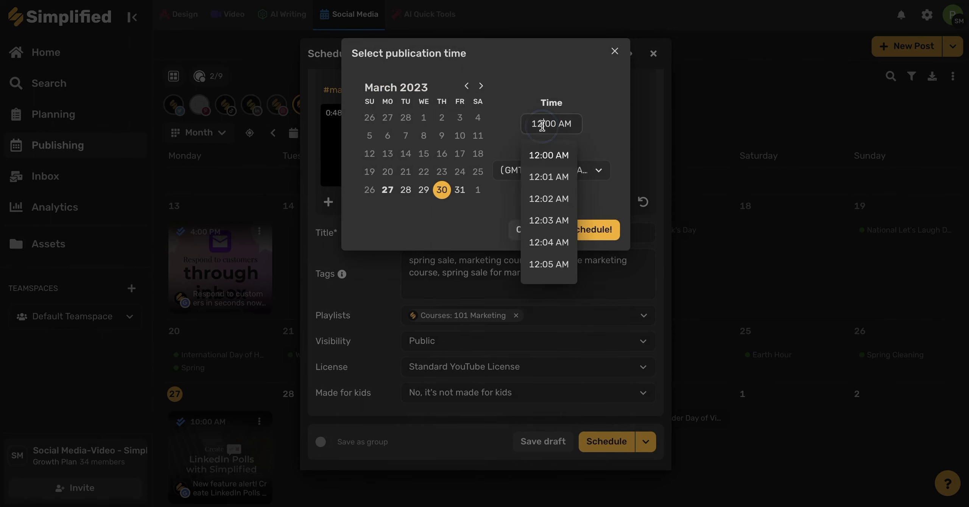
left_click(589, 229)
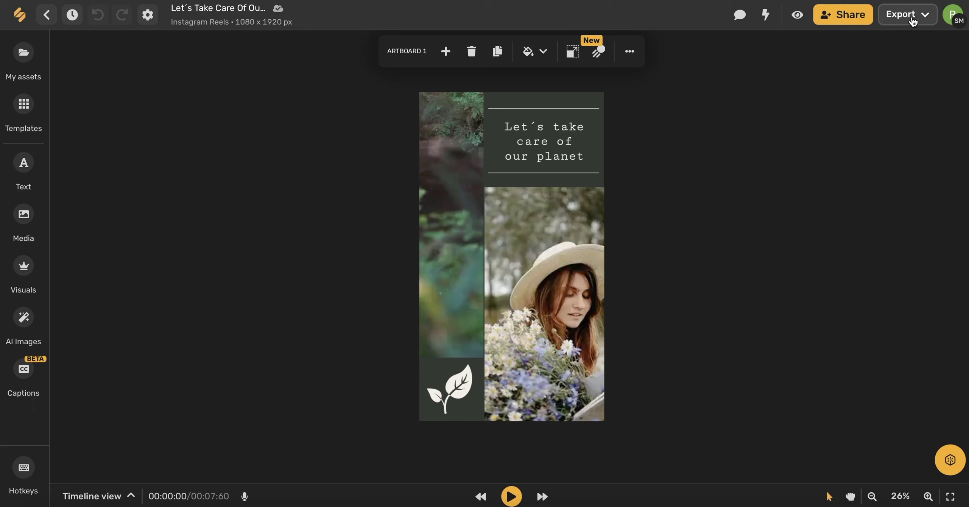
Step: Export the "Let's take care of our planet" reel as Video for publishing on social, and look through the YouTube post's settings
left_click(925, 17)
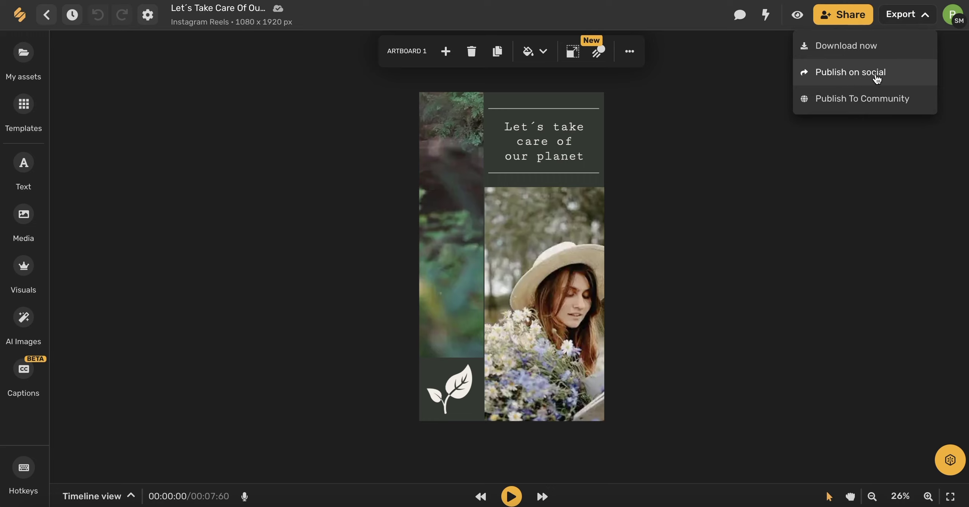
left_click(861, 77)
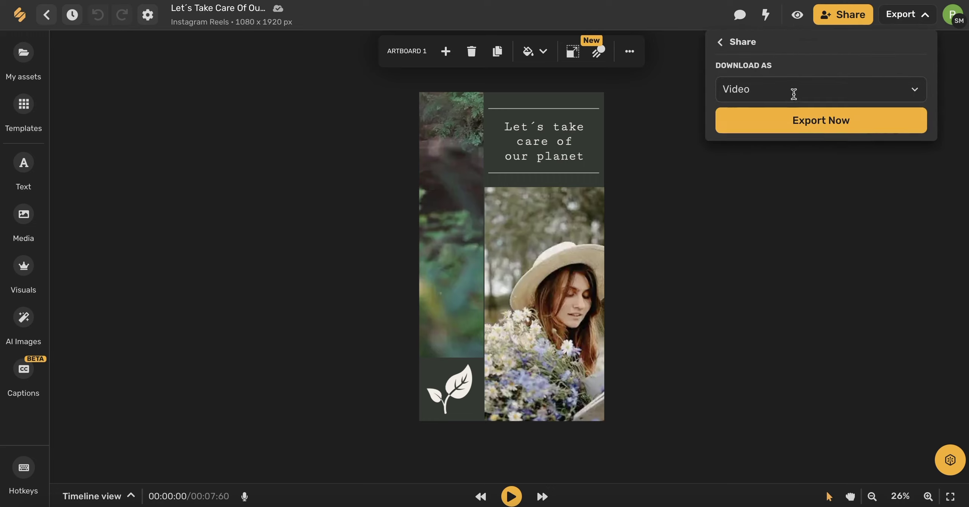
left_click(813, 128)
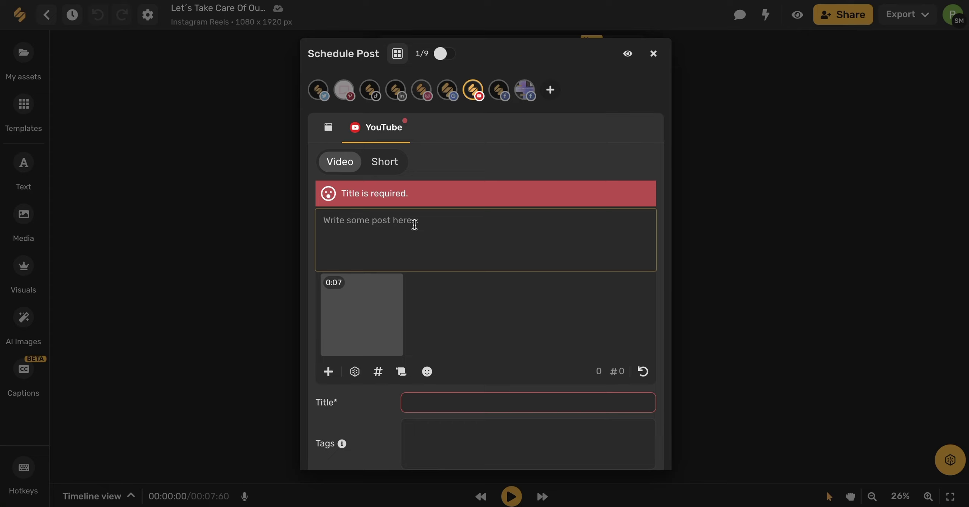
scroll(465, 262, "down", 5)
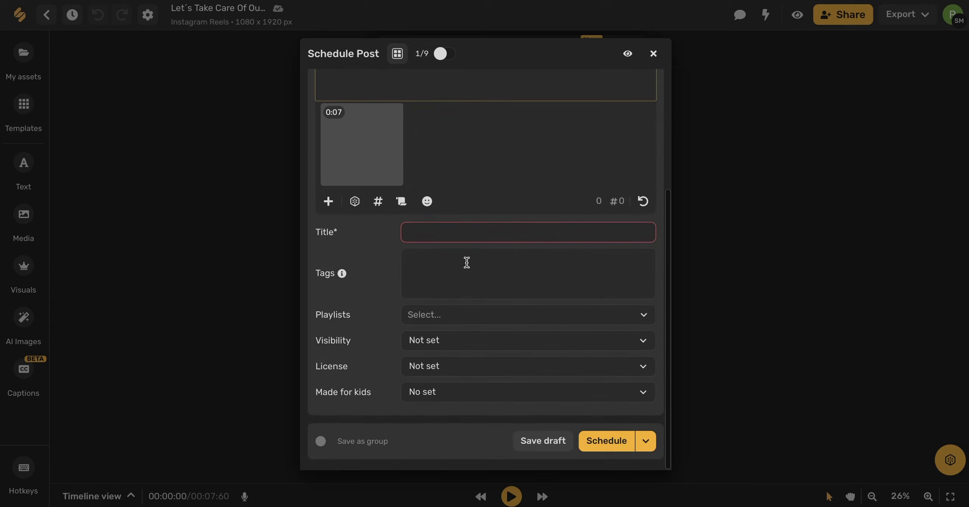